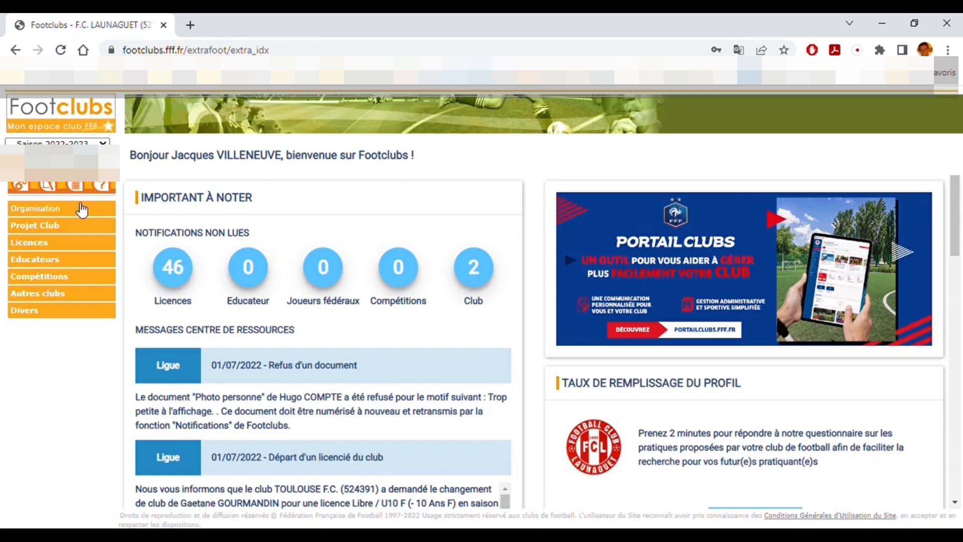
Start a new club-life request (Vie du club) and set its type to Entente.
click(59, 216)
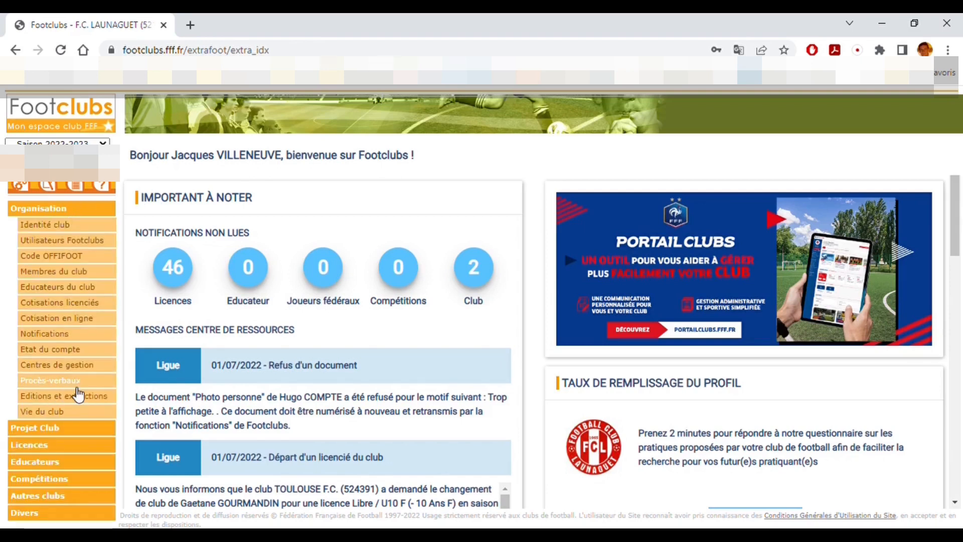
click(65, 412)
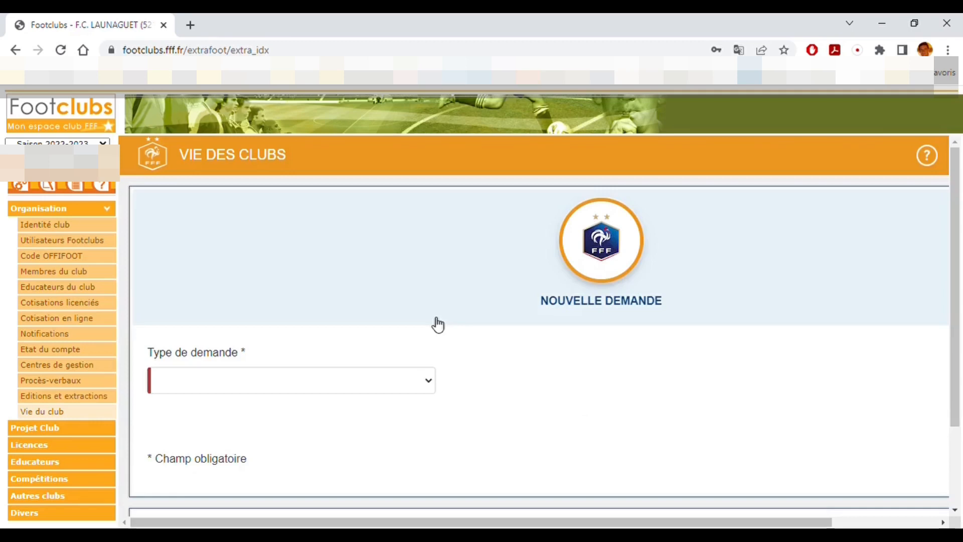
scroll(436, 320, down, 1)
click(428, 313)
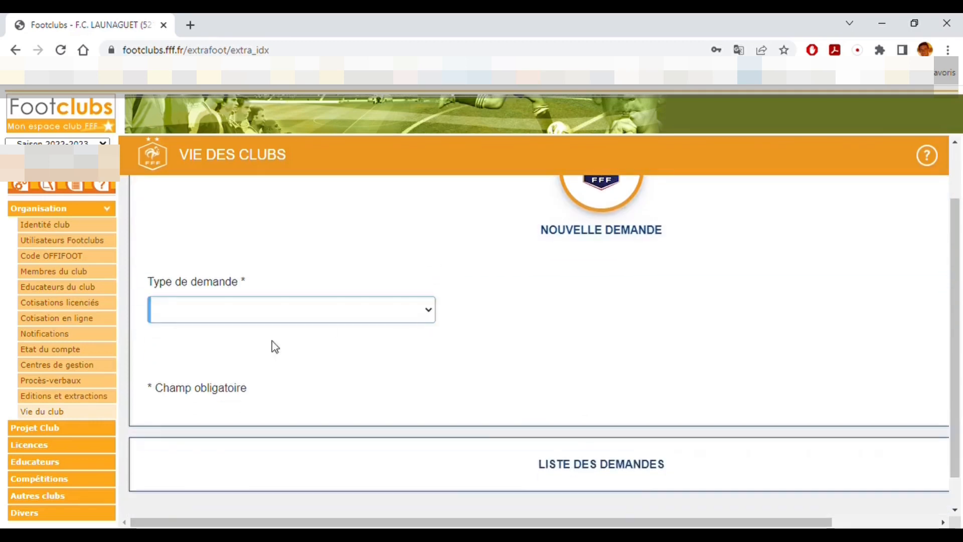
click(213, 428)
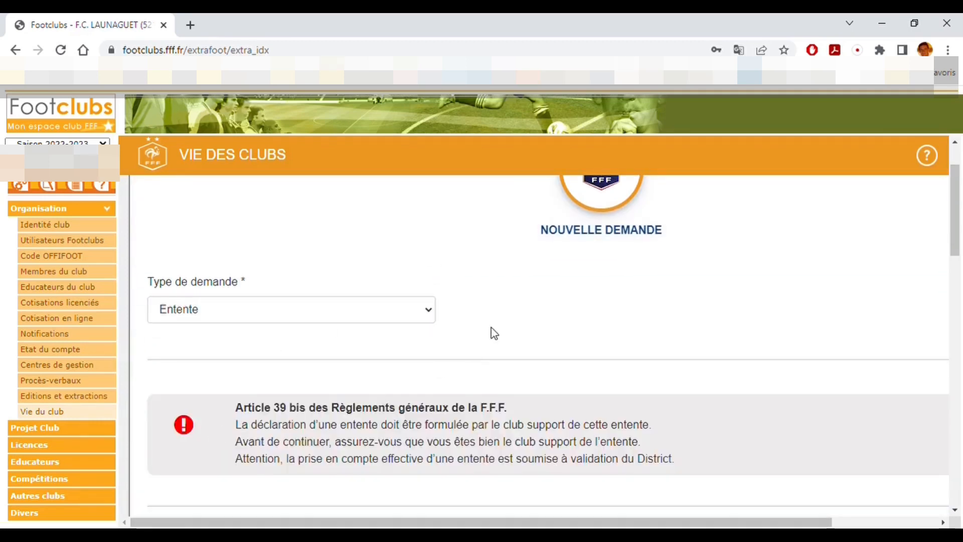
Set the season concerned by the entente to 2022-2023.
scroll(494, 334, down, 5)
click(586, 293)
click(337, 327)
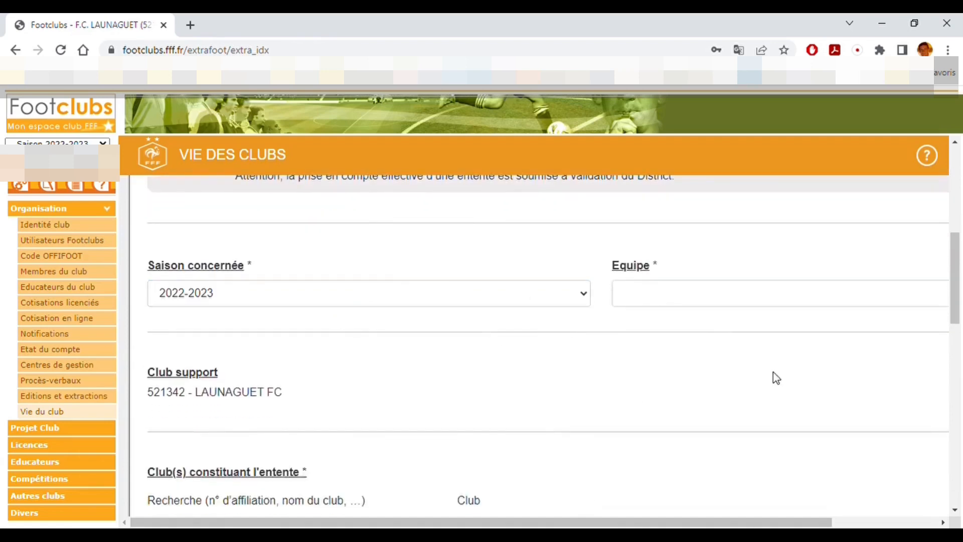
Define a new team for the entente with practice Libre, gender Masculin, age category Senior U20 (- 20 ans) and team number 1.
click(774, 298)
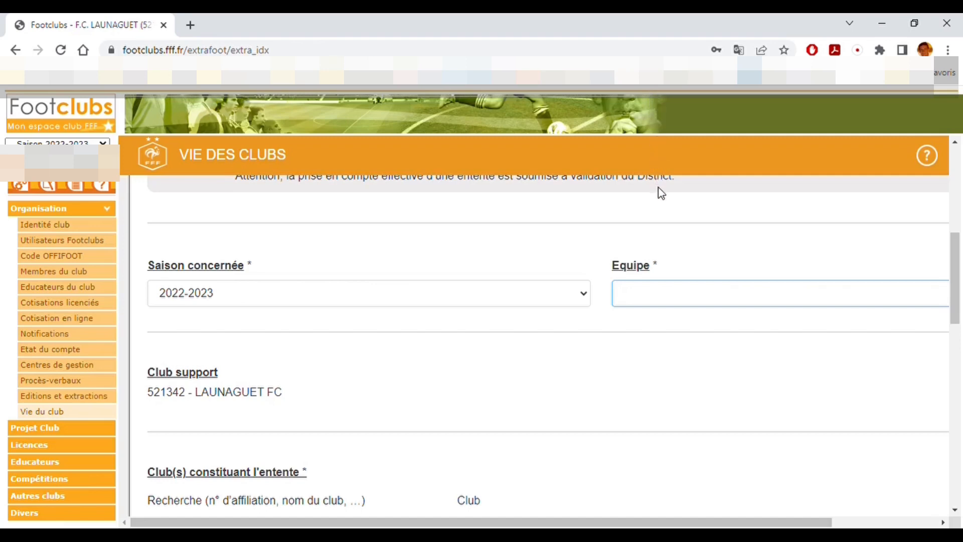
click(629, 275)
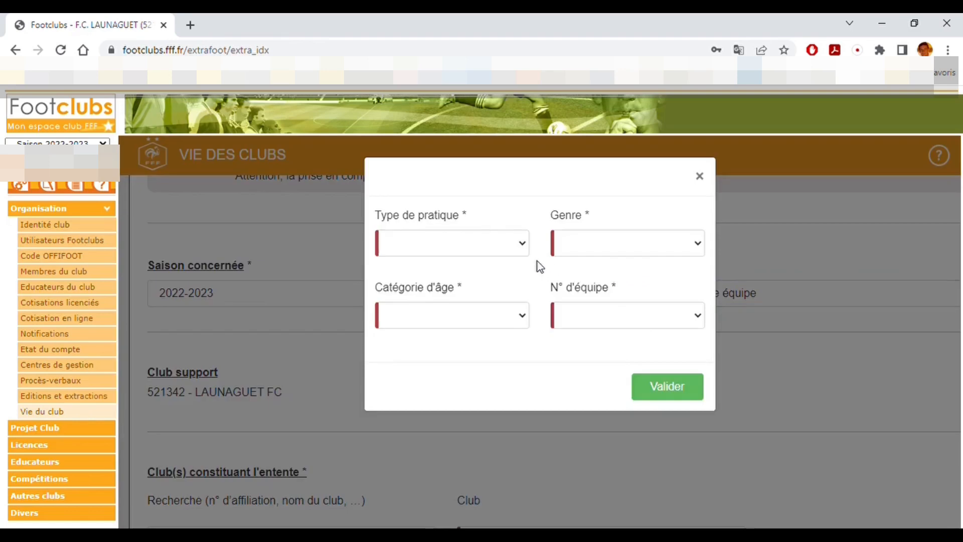
click(523, 247)
click(446, 280)
click(698, 245)
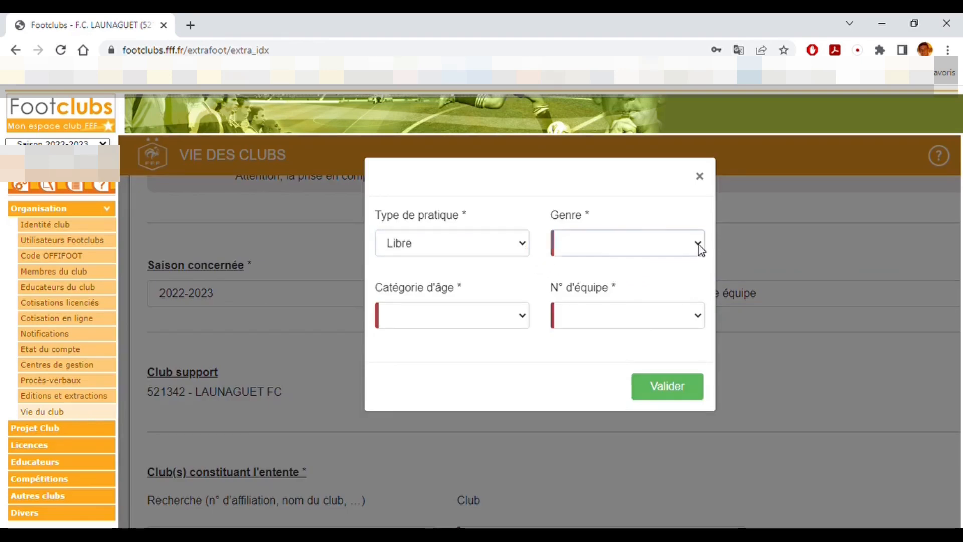
click(622, 279)
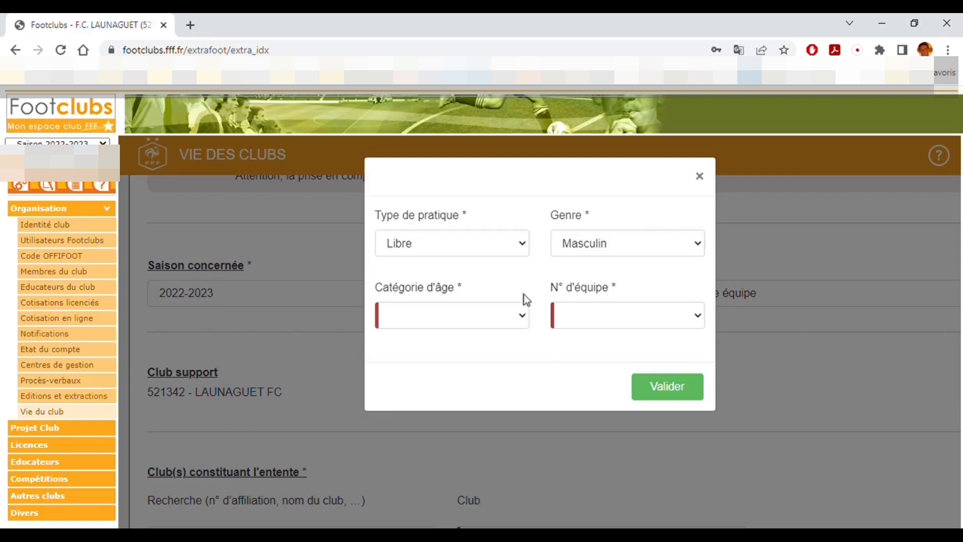
click(523, 317)
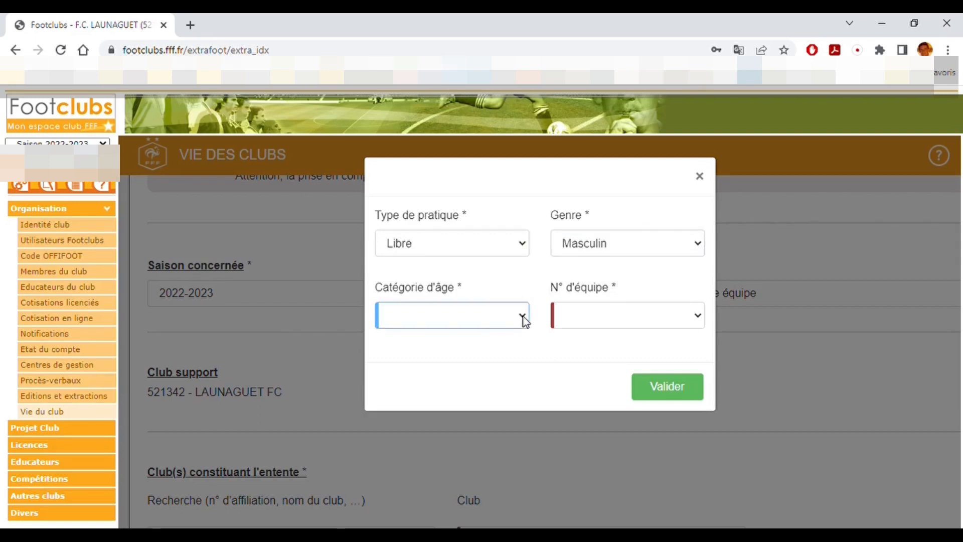
click(489, 384)
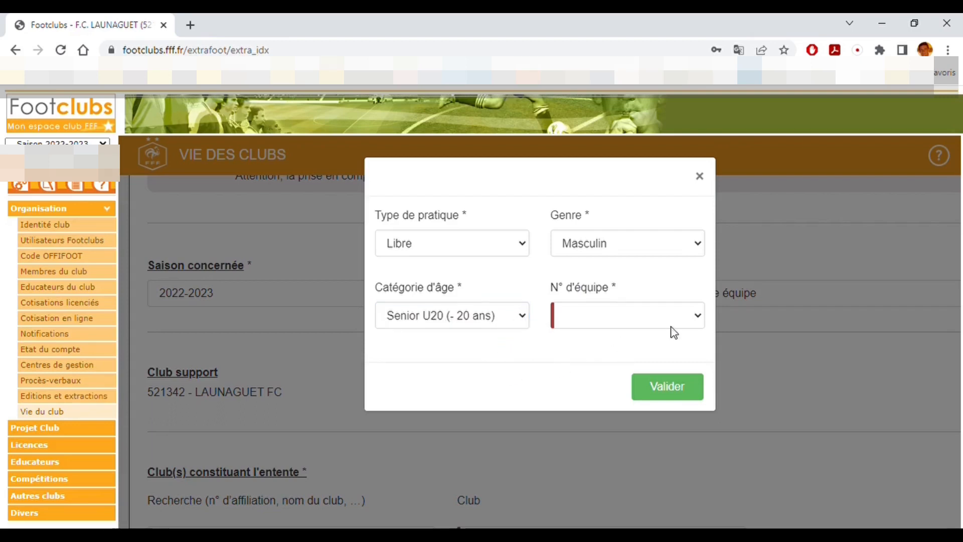
click(698, 317)
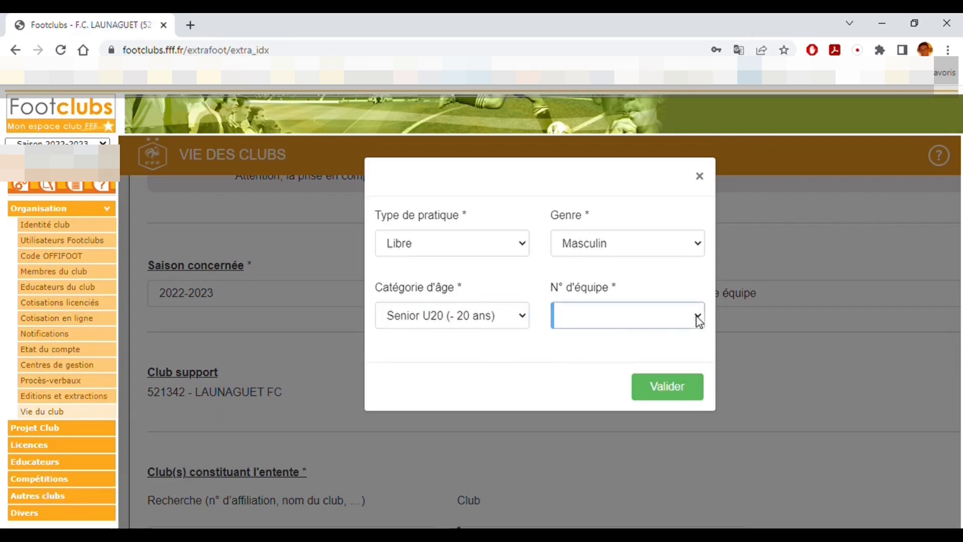
click(615, 348)
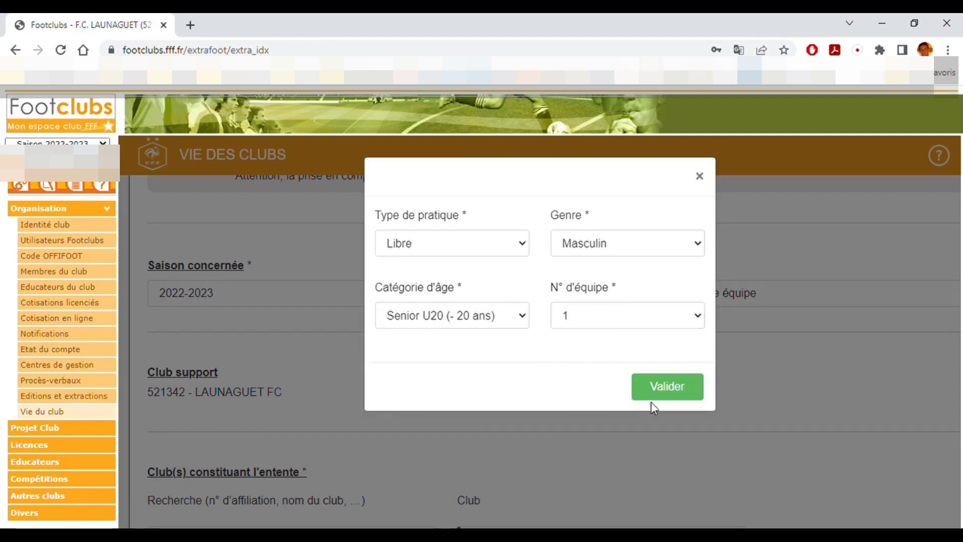
click(667, 397)
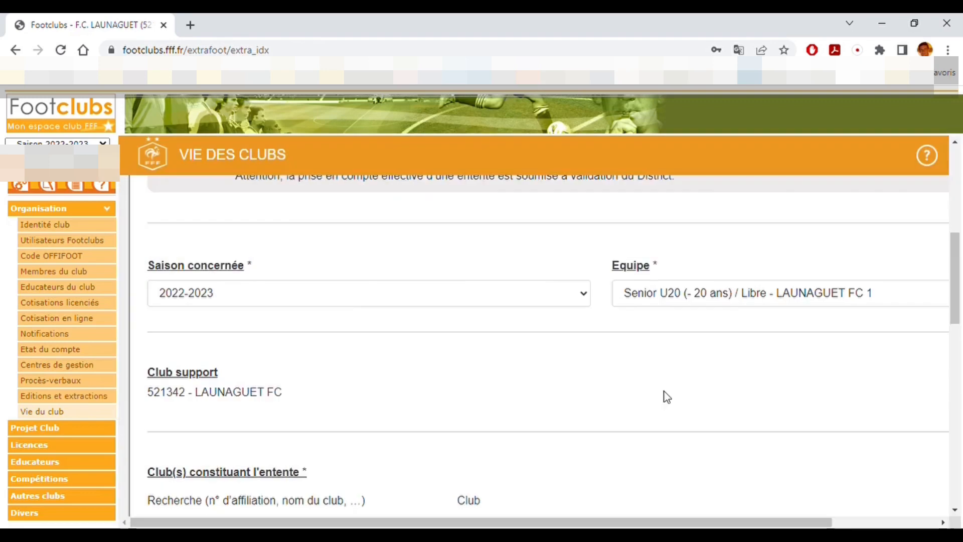
Look up affiliation number 538642 to set F.C. FONBEAUZARD as the club constituting the entente.
scroll(544, 363, down, 1)
scroll(544, 363, down, 2)
click(263, 333)
text(538642)
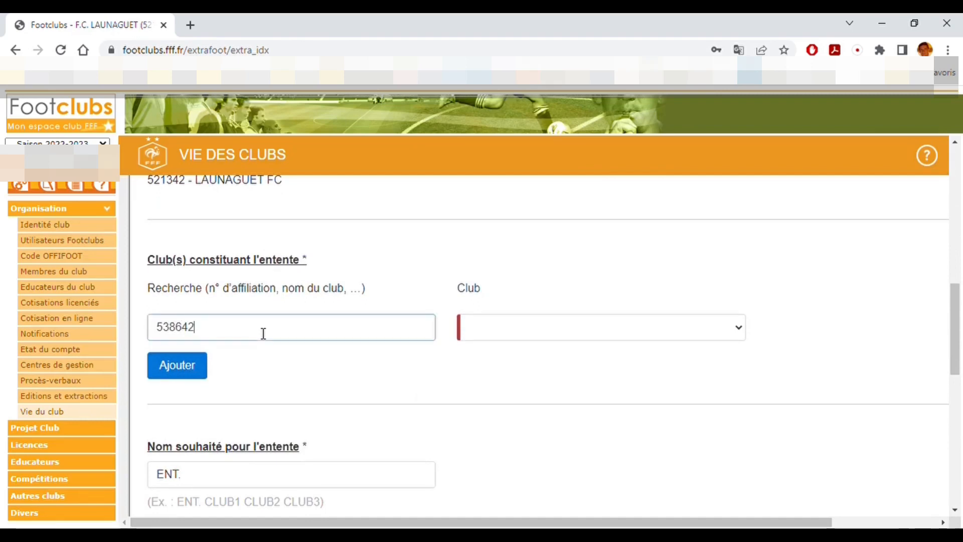
click(406, 375)
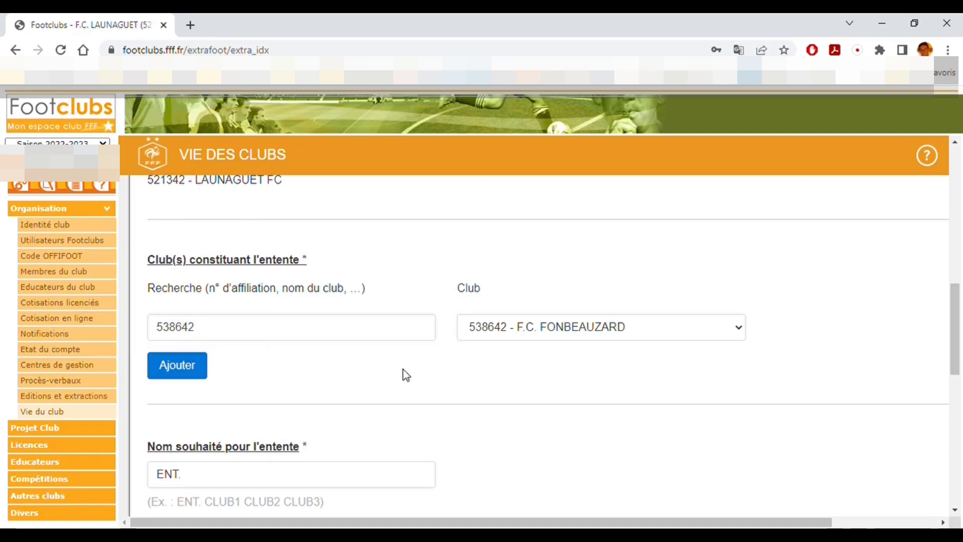
Replace the default desired name of the entente with "LAUNAG./FONBEAUZ.".
scroll(447, 363, down, 3)
scroll(447, 364, up, 3)
scroll(447, 364, down, 3)
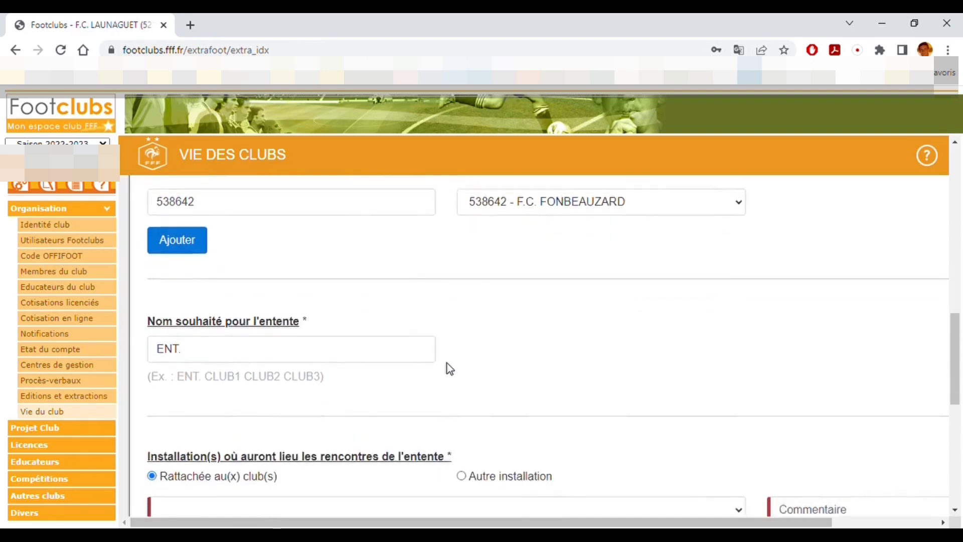
scroll(447, 363, up, 1)
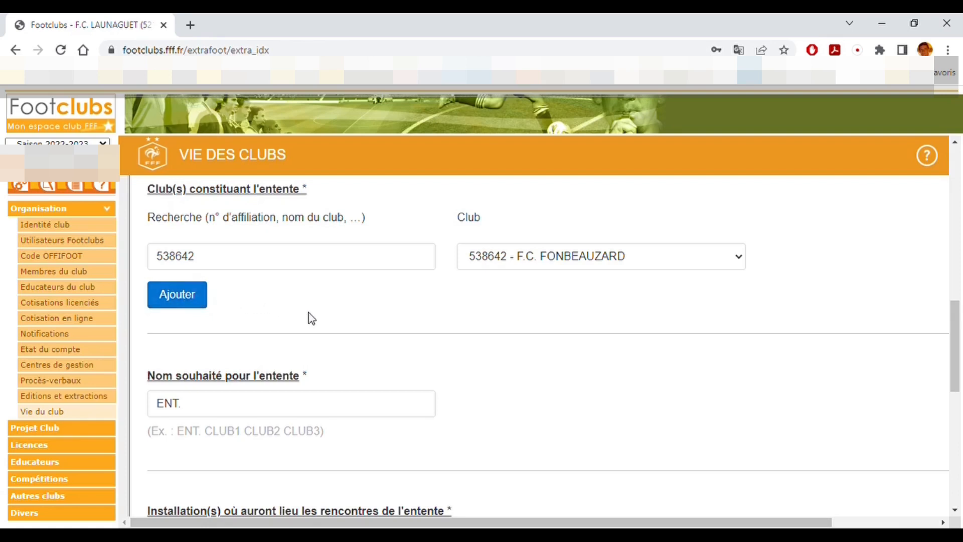
click(234, 411)
key(BackSpace)
key(BackSpace)
key(BackSpace)
key(BackSpace)
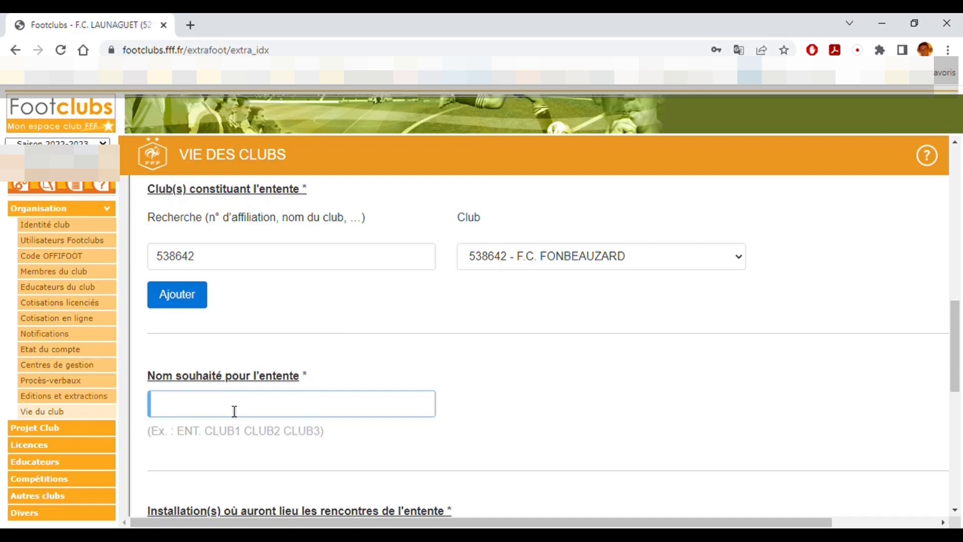
text(LA)
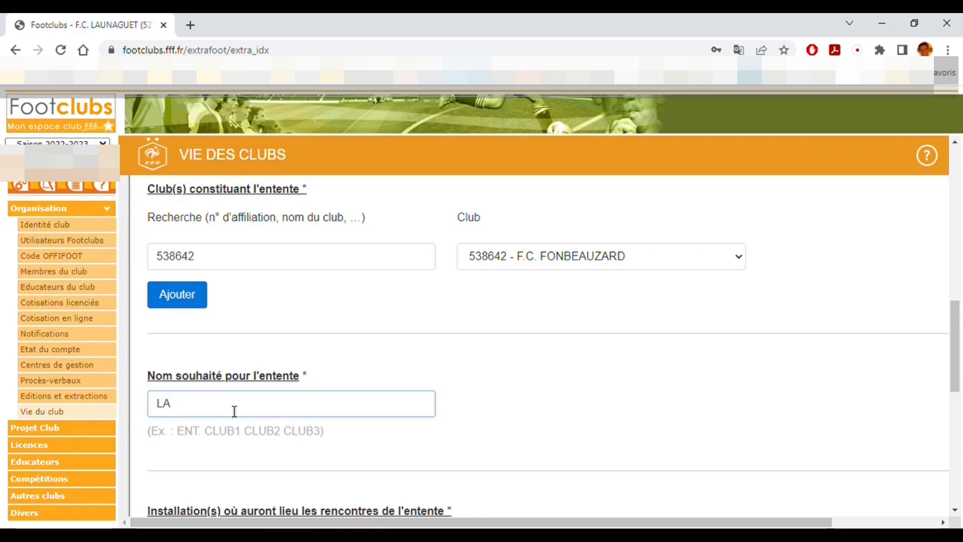
text(UNAG)
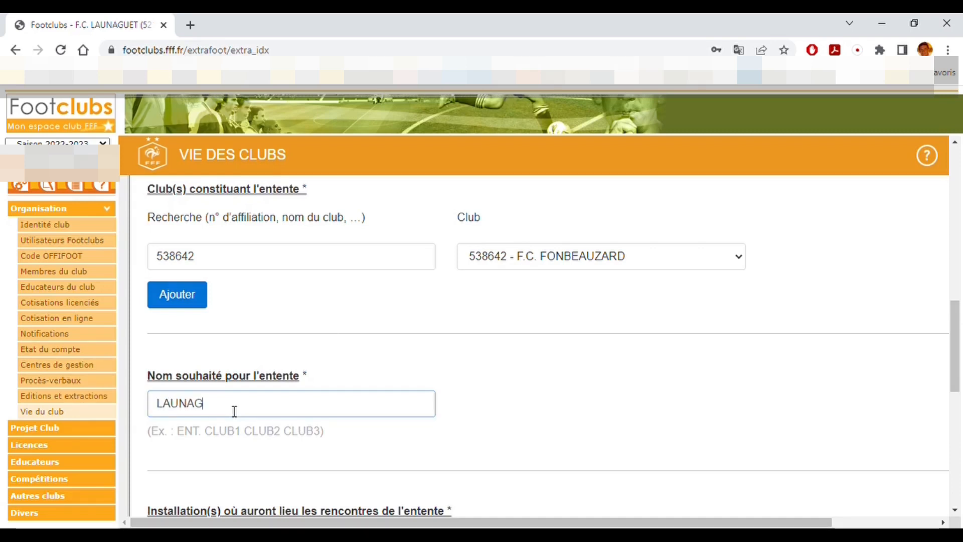
text(./FONB)
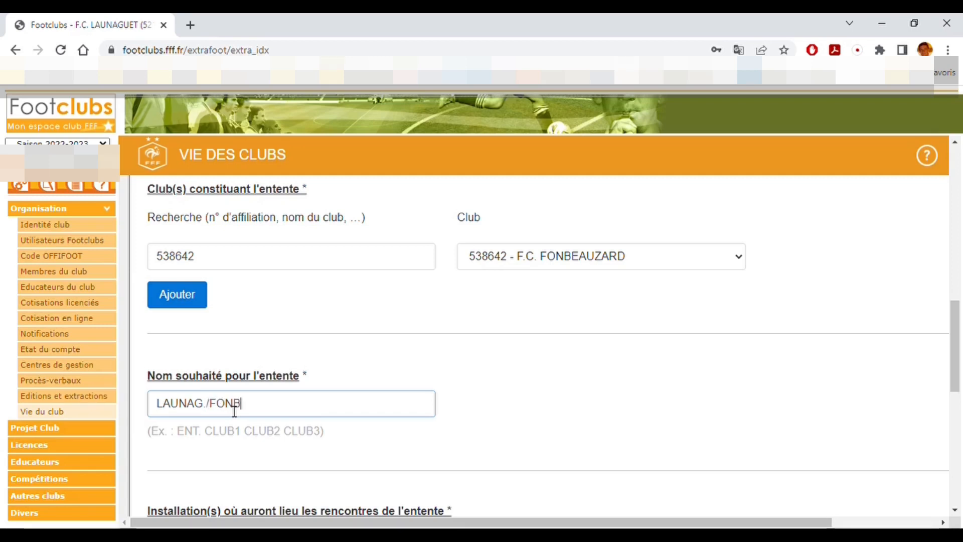
text(EAUZ.)
click(565, 377)
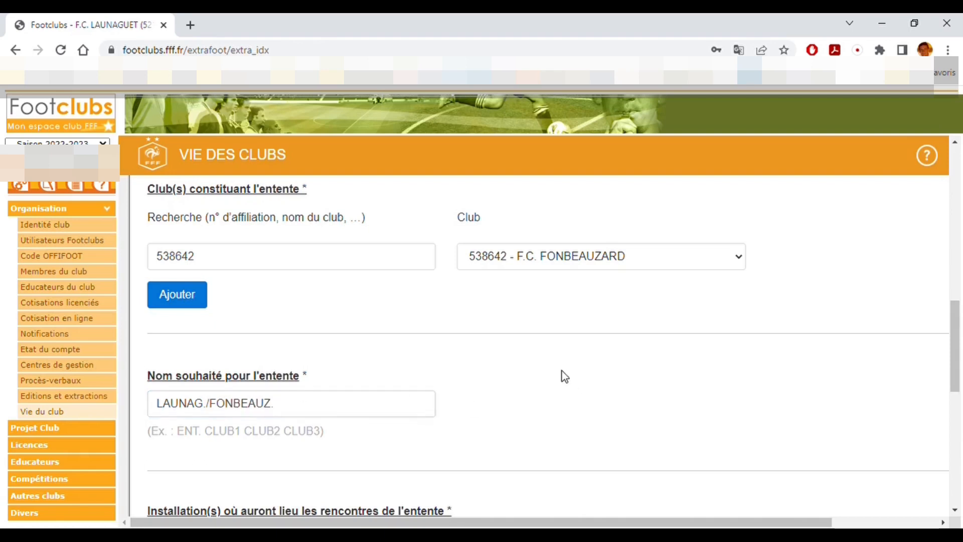
Choose the club-attached installation LAUNAGUET - STADE MUNICIPAL 1 as the venue for the entente's matches.
scroll(564, 376, down, 4)
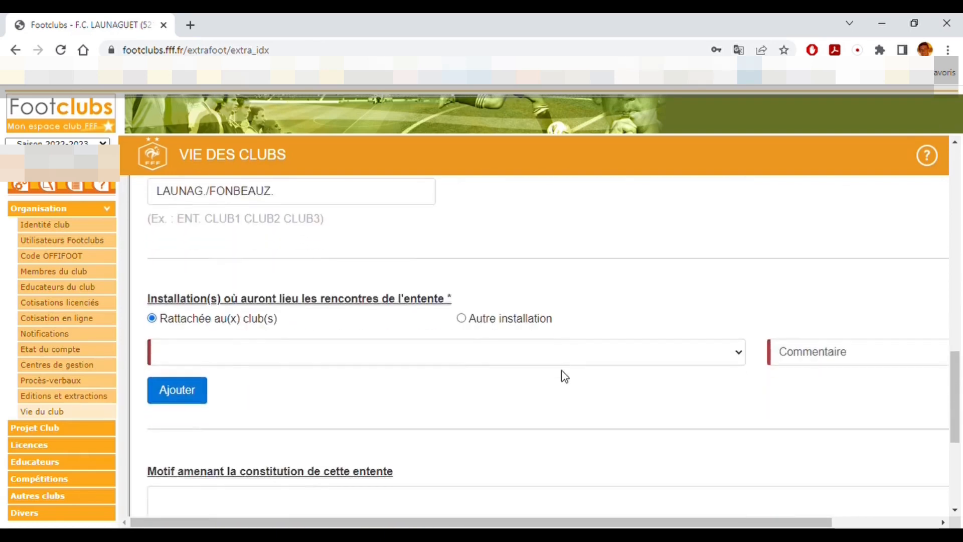
click(741, 353)
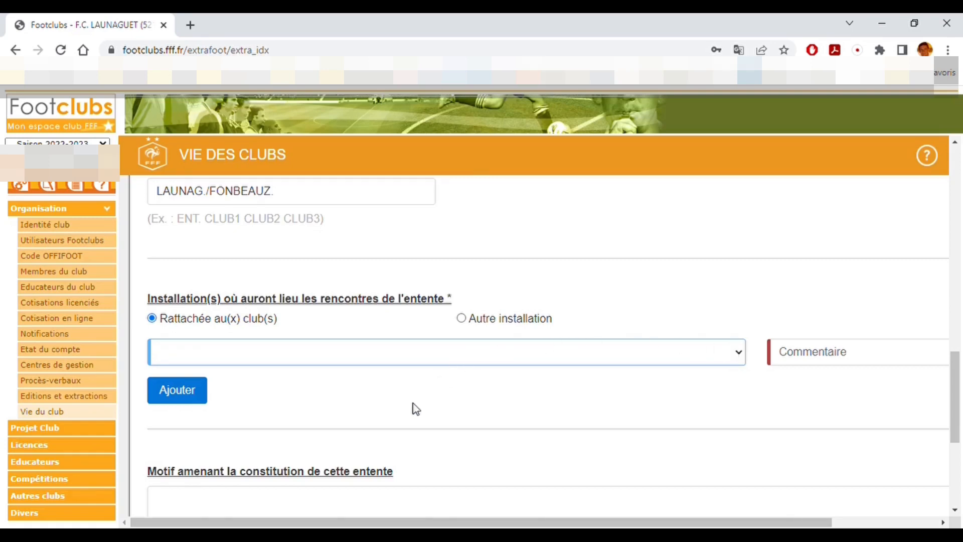
click(407, 428)
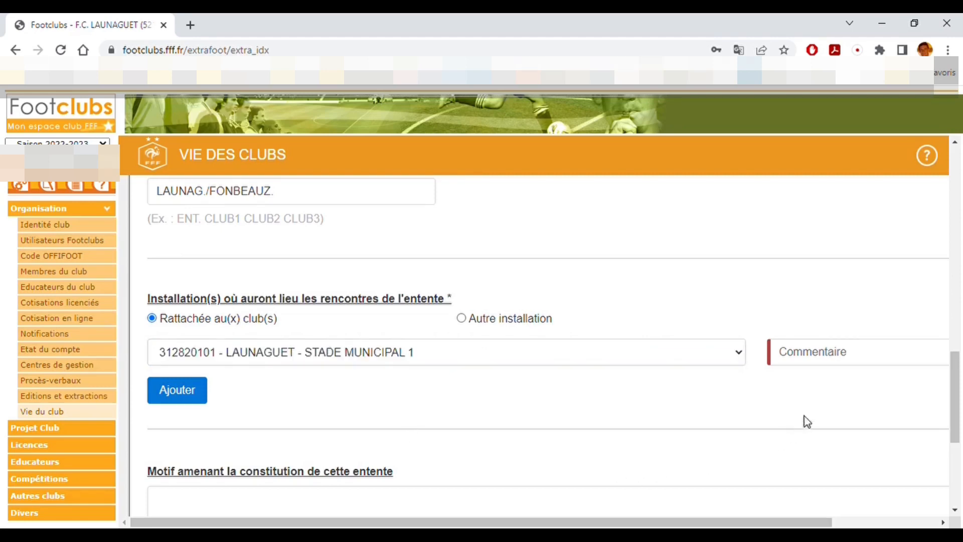
Enter "Match Aller" as the comment for the selected installation.
click(817, 359)
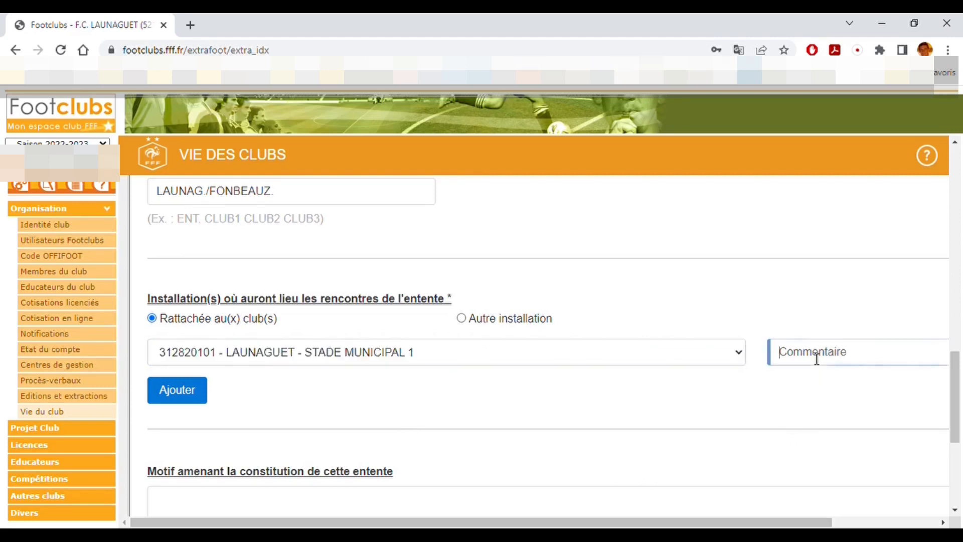
text(mATCH)
key(BackSpace)
key(BackSpace)
key(BackSpace)
key(BackSpace)
key(BackSpace)
text(Matc)
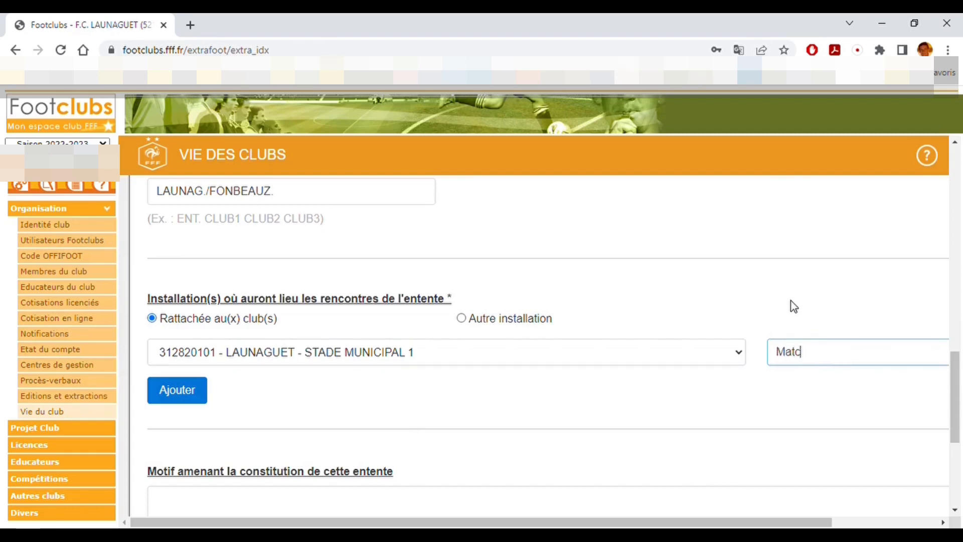
text(h )
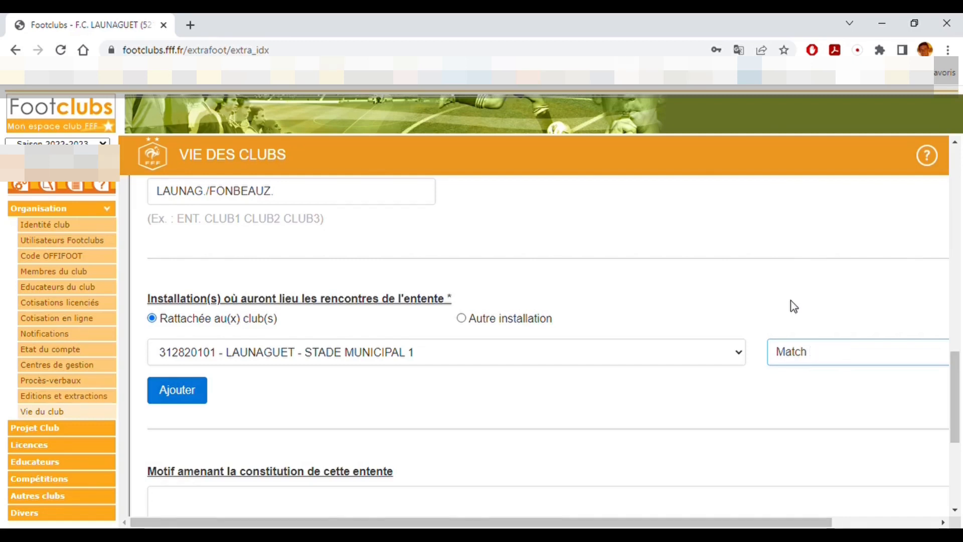
text(Aller)
Send the entente request without a reason, confirm the submission and dismiss the resulting notifications.
scroll(697, 294, down, 4)
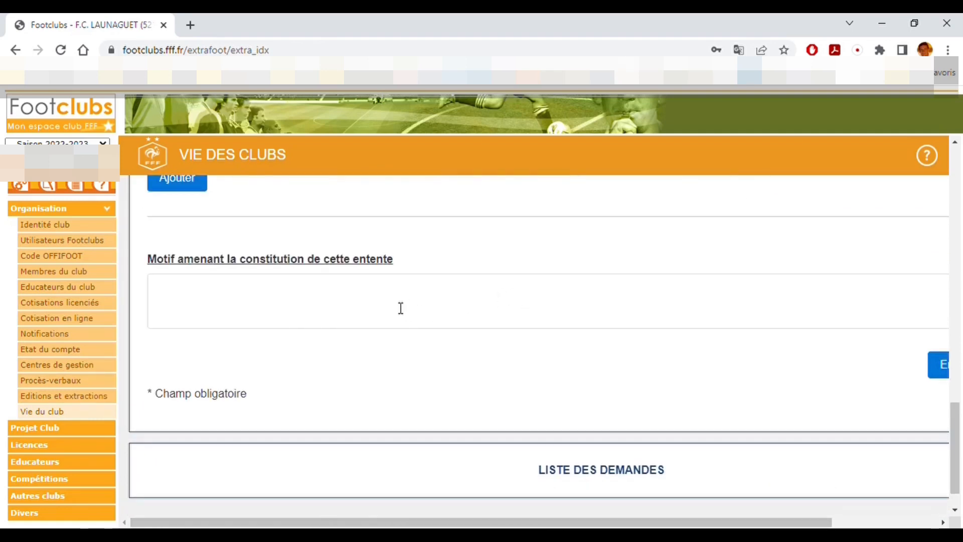
drag(766, 523, 896, 524)
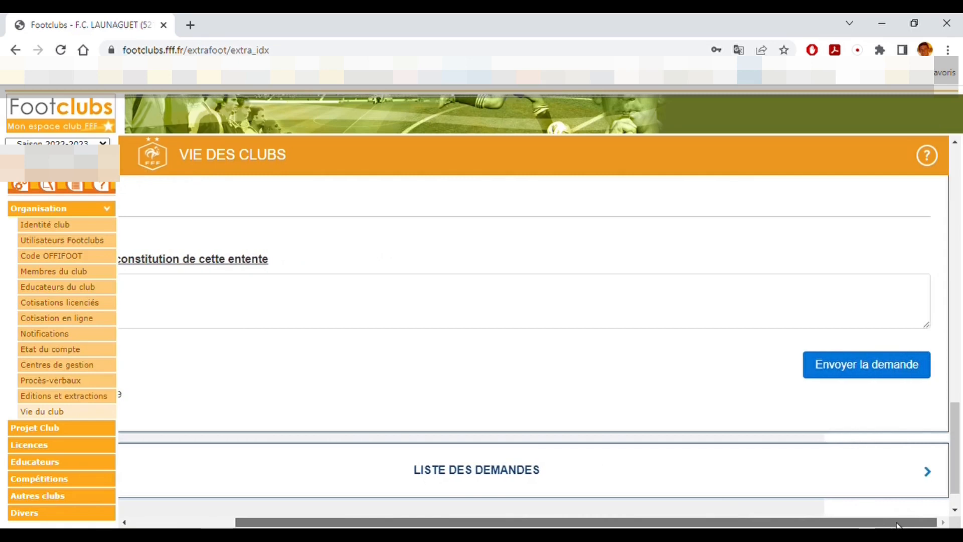
click(852, 369)
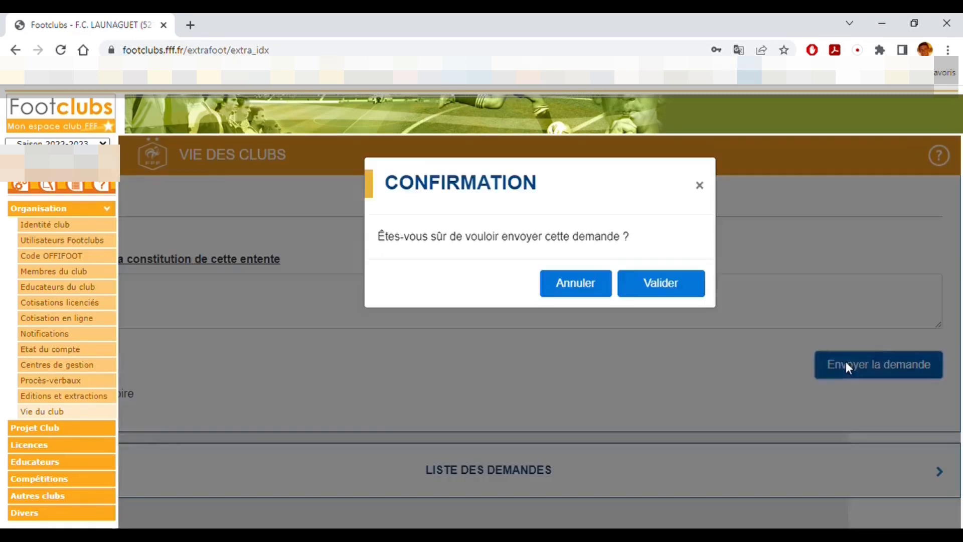
click(661, 289)
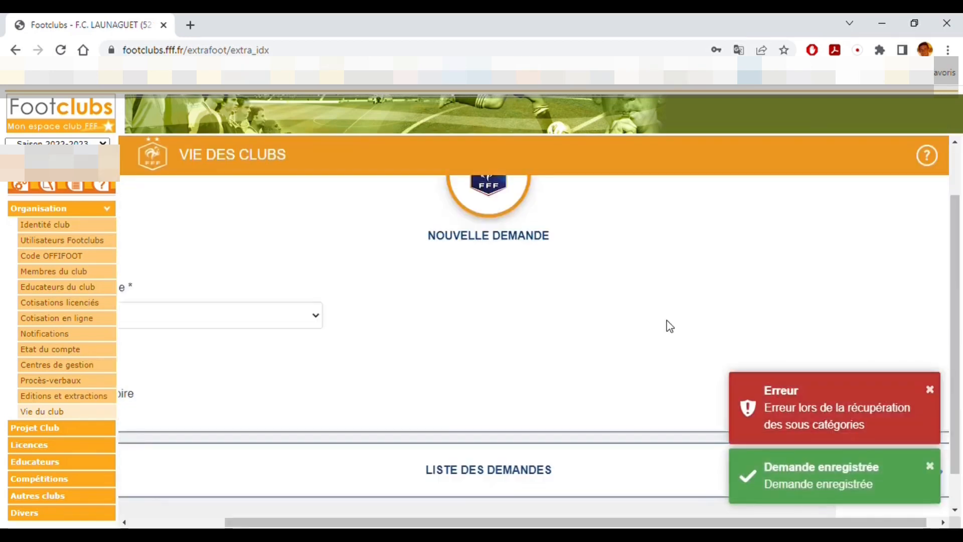
click(934, 392)
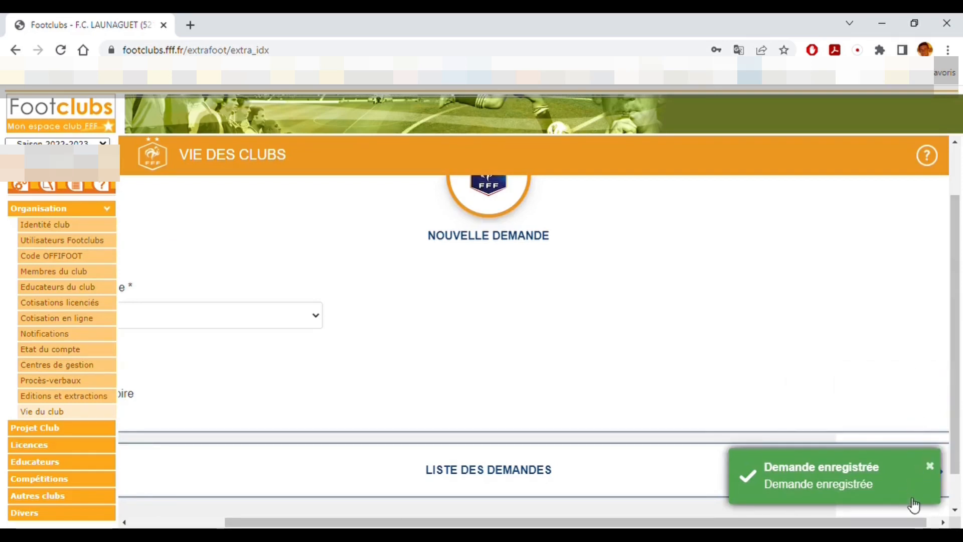
click(934, 471)
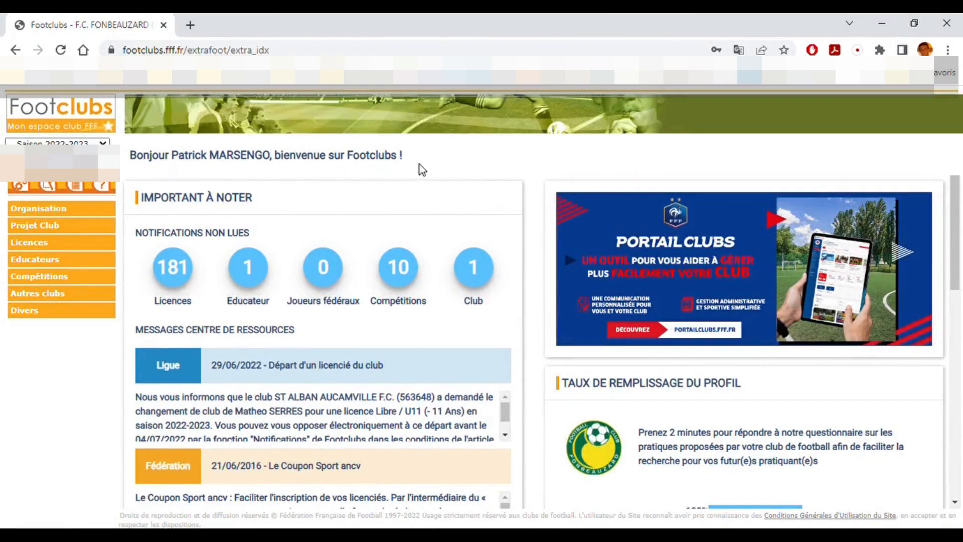
In the organisation's notifications, tick the entente agreement notification as read and follow it to the club requests page.
click(51, 210)
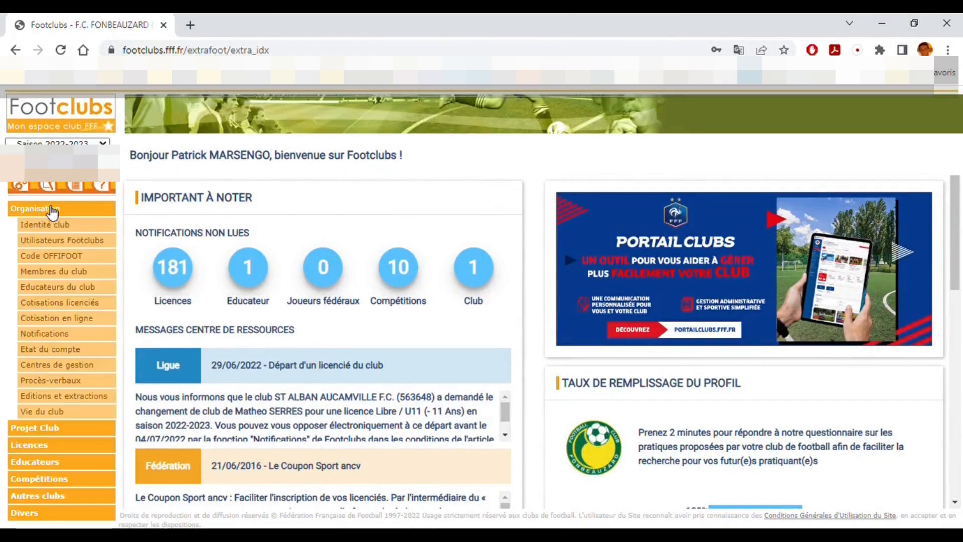
click(59, 335)
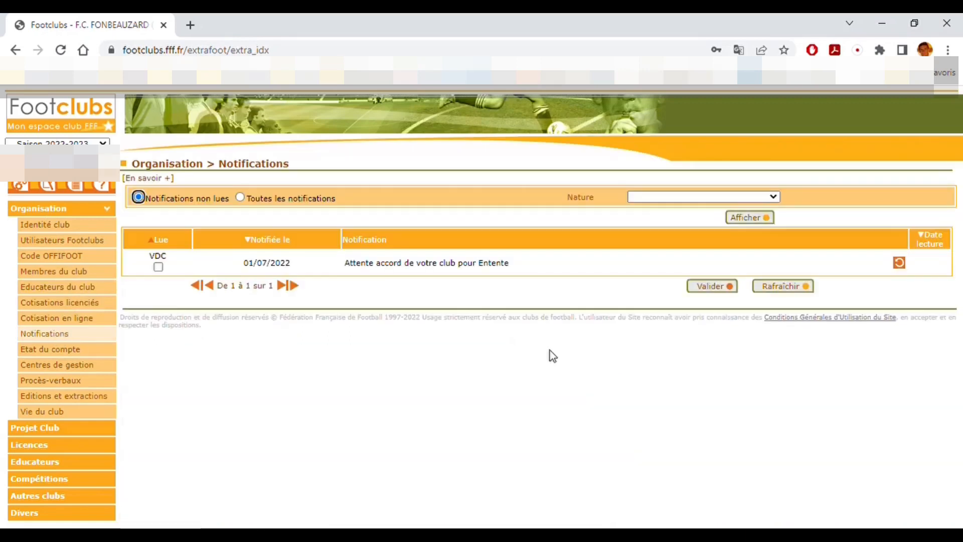
click(159, 267)
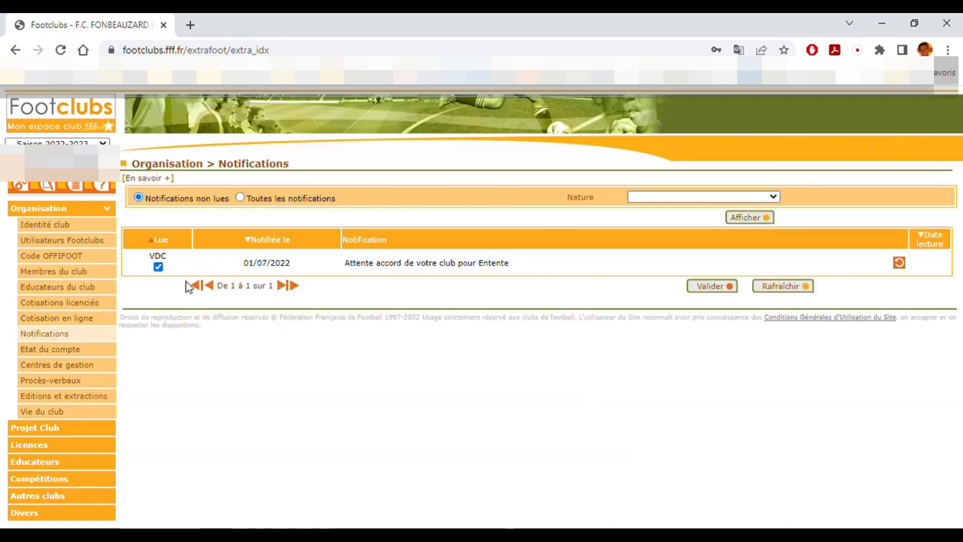
click(901, 264)
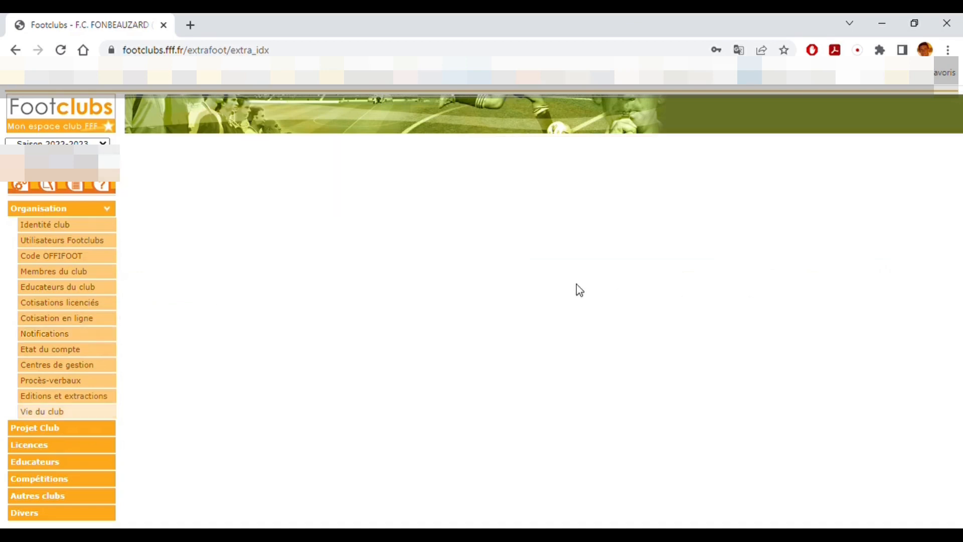
Expand the list of requests and open the F.C. Launaguet entente request with status "A traiter par le(s) club(s)".
scroll(582, 291, down, 2)
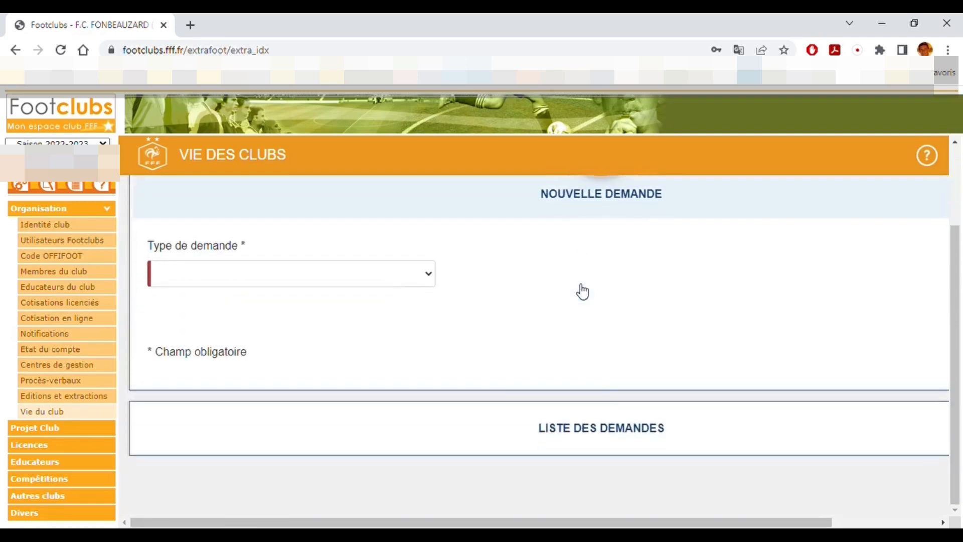
click(628, 431)
scroll(606, 370, down, 4)
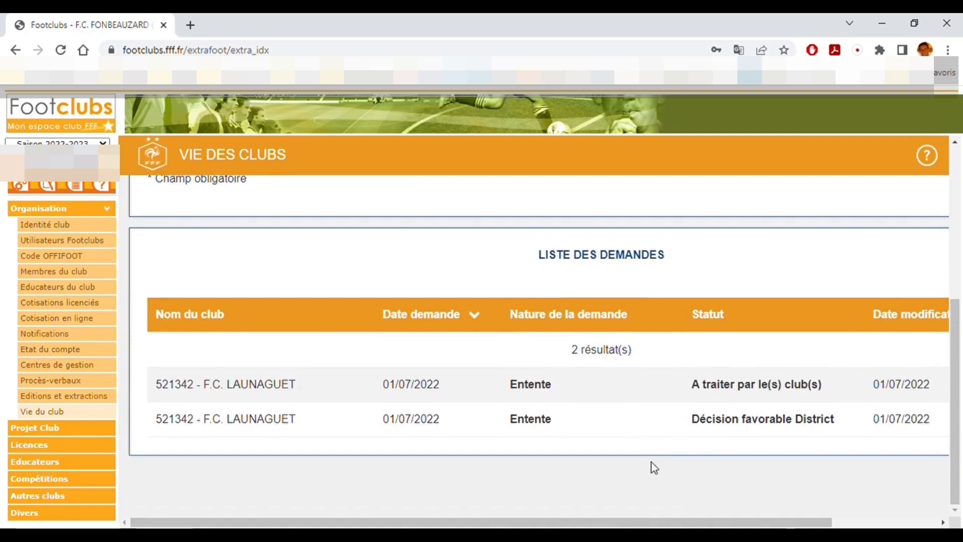
drag(695, 522, 800, 522)
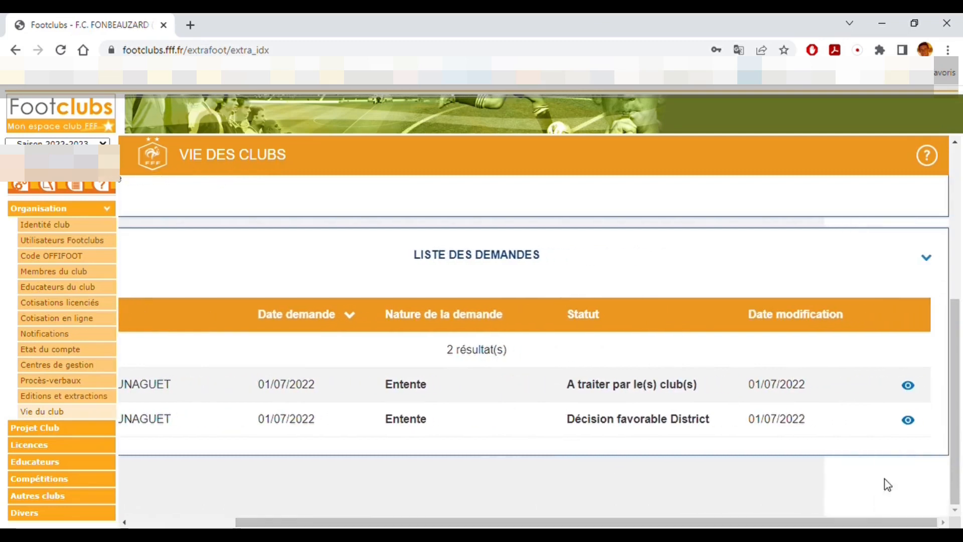
click(909, 387)
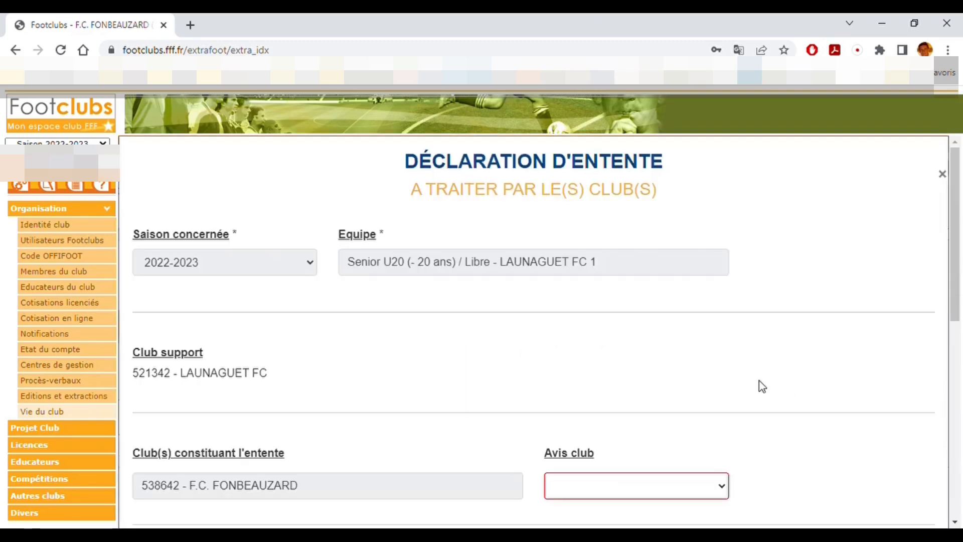
Set the club opinion for F.C. FONBEAUZARD to "Accord".
scroll(761, 378, down, 2)
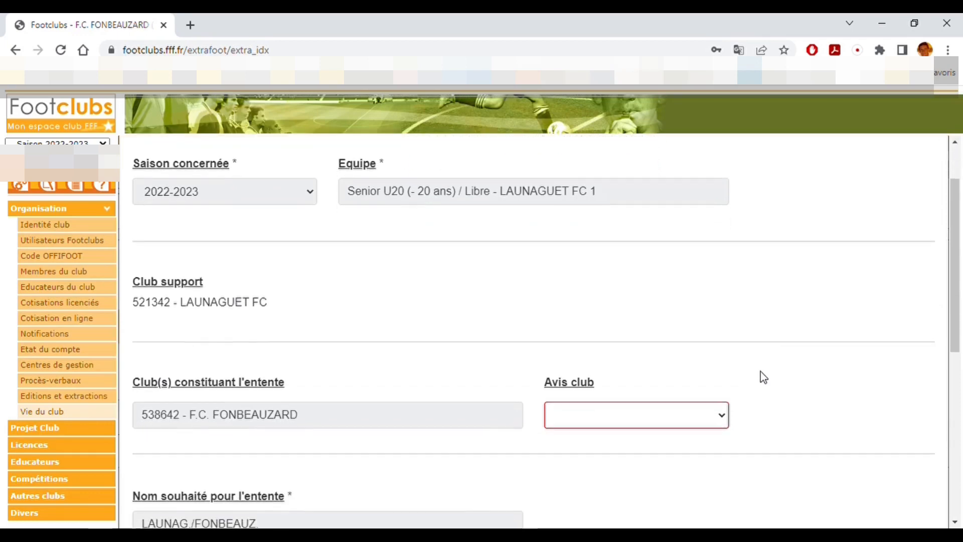
click(721, 416)
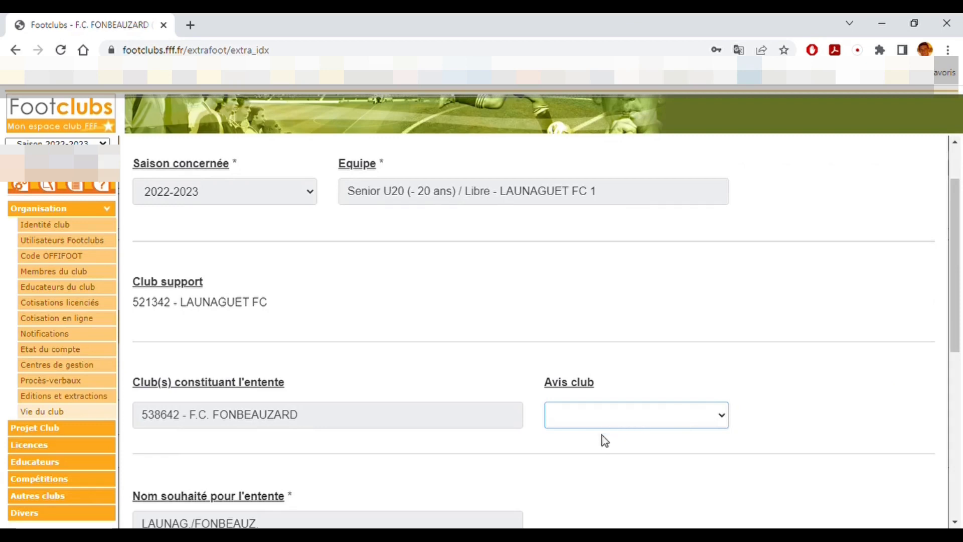
click(592, 453)
Review the whole entente declaration, validate the club's response and dismiss the resulting notification.
scroll(781, 374, down, 1)
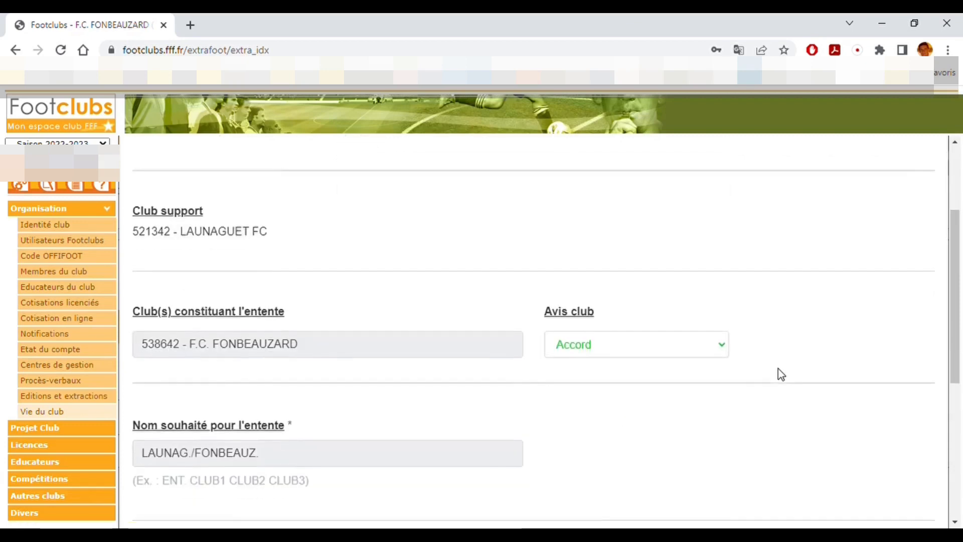
scroll(781, 374, down, 3)
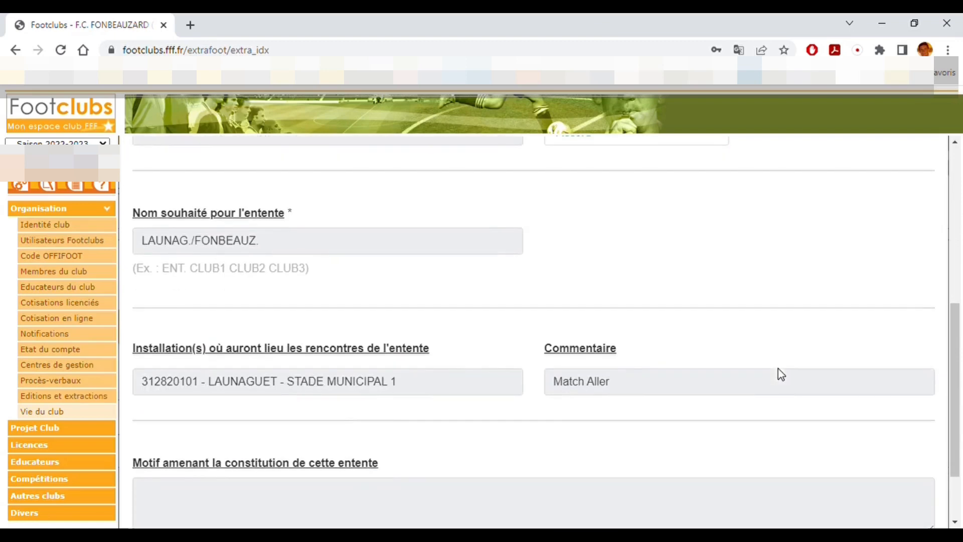
scroll(781, 374, down, 2)
scroll(784, 373, up, 6)
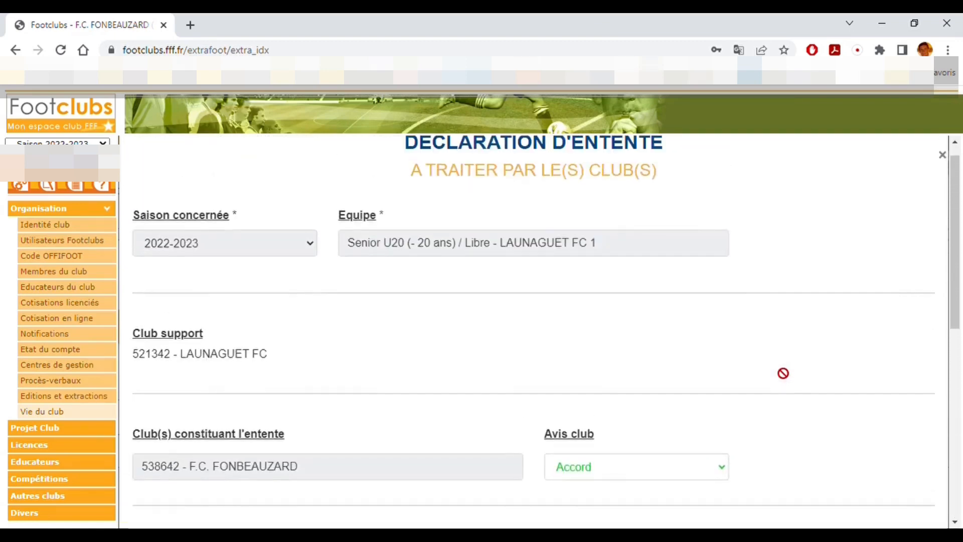
scroll(784, 373, down, 5)
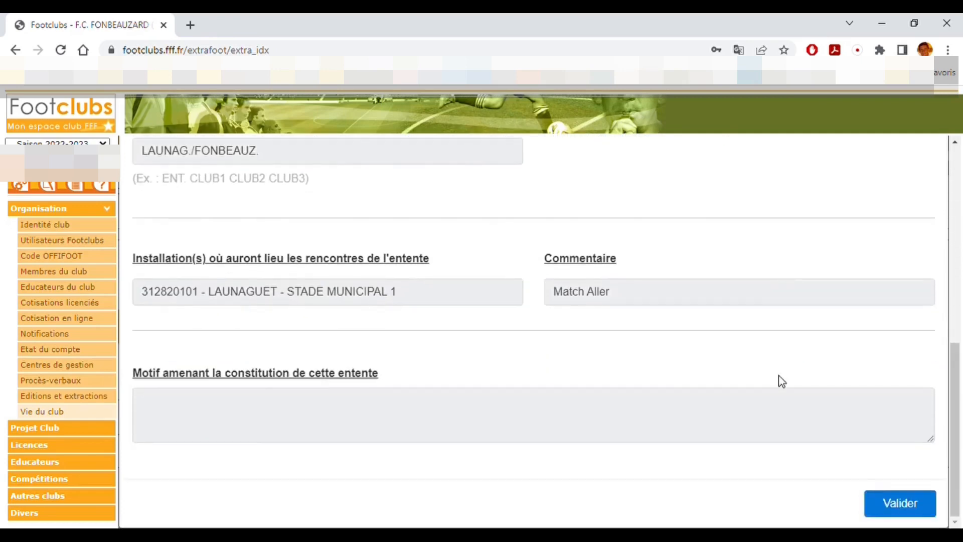
click(903, 504)
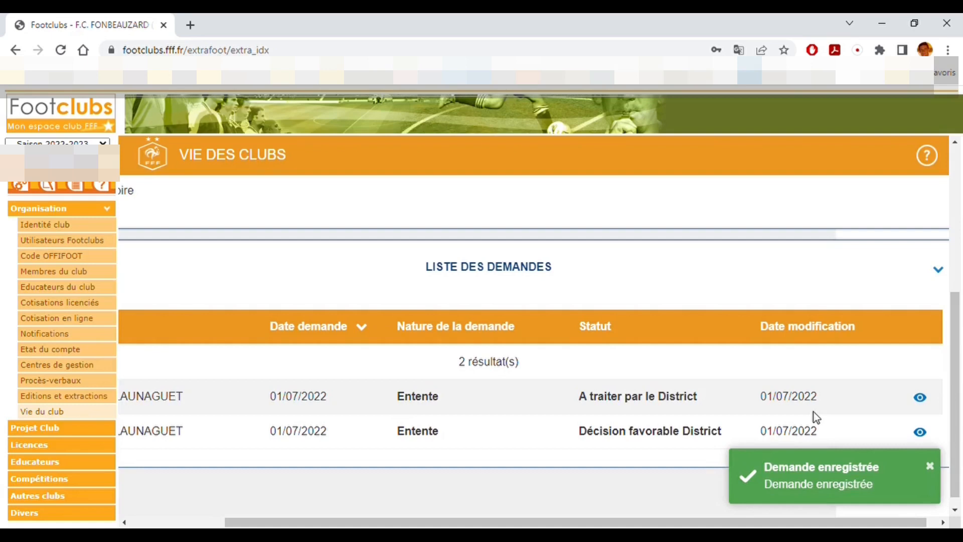
click(935, 468)
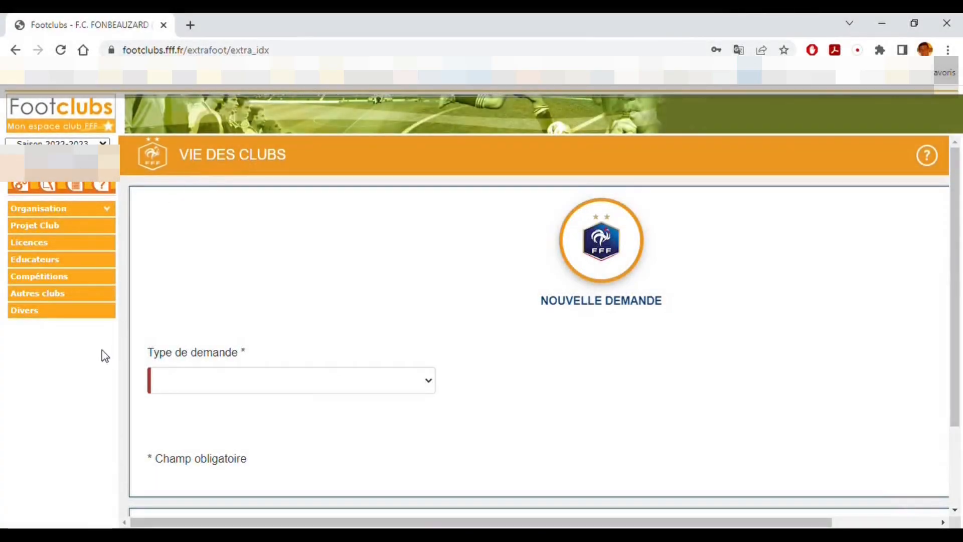
Reopen Vie du club, expand the list of requests and open the F.C. Launaguet entente with status "Rejet définitif par le District".
click(110, 208)
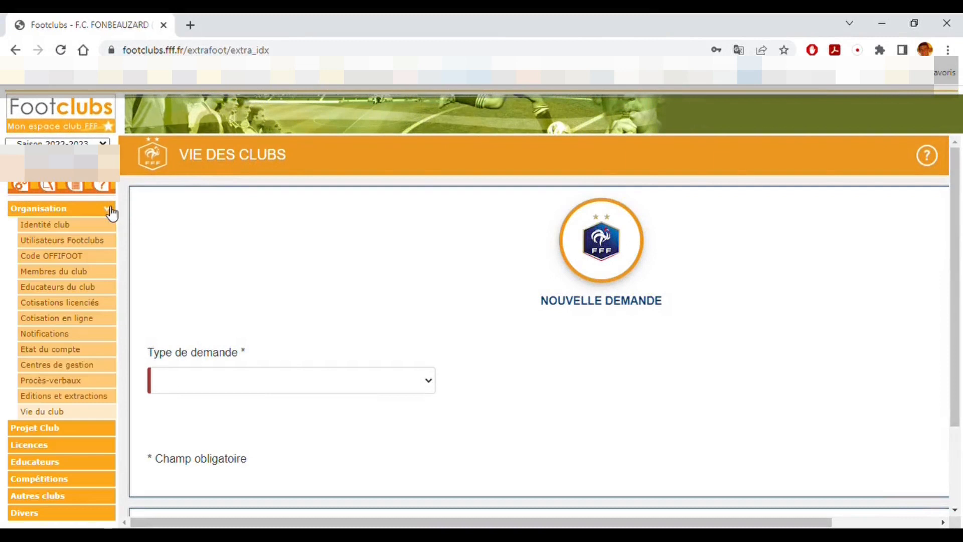
click(66, 413)
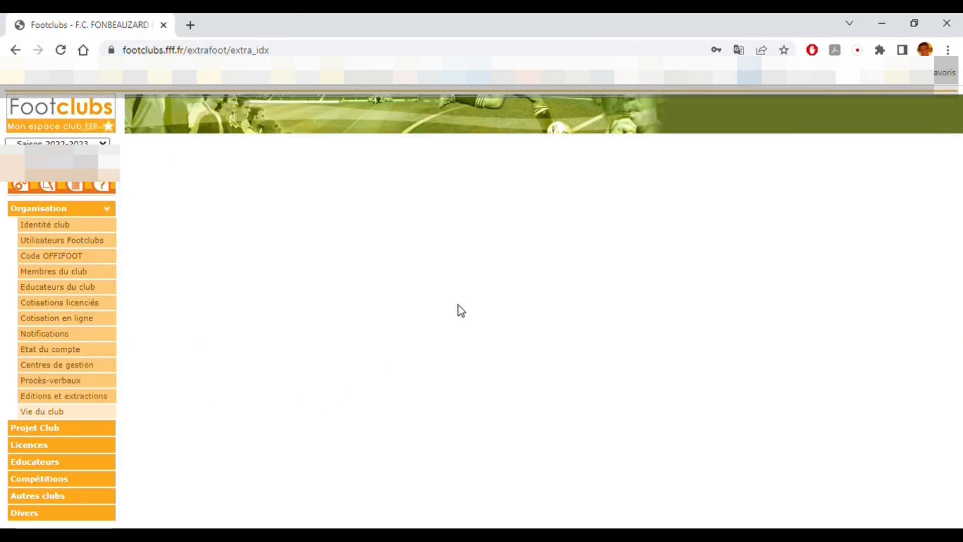
scroll(461, 309, down, 1)
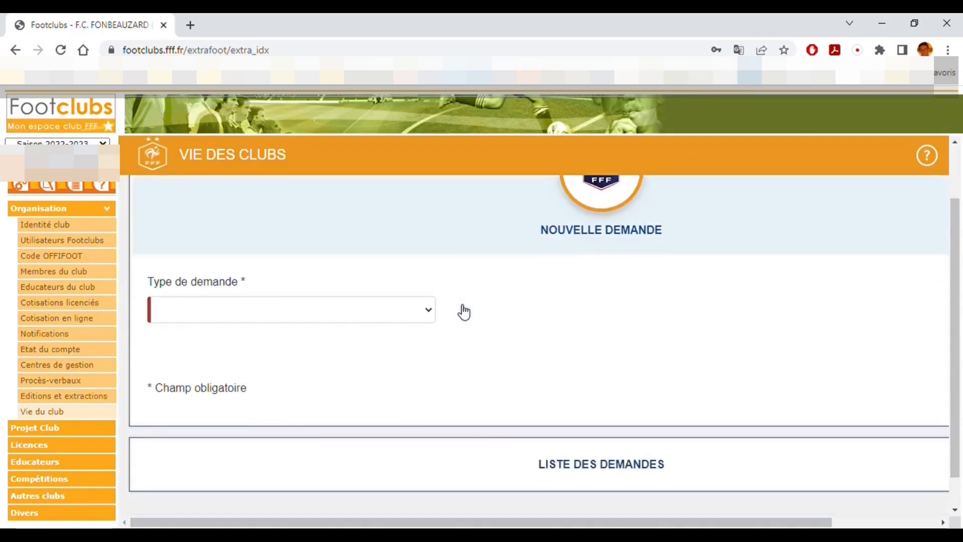
scroll(462, 311, down, 1)
click(597, 439)
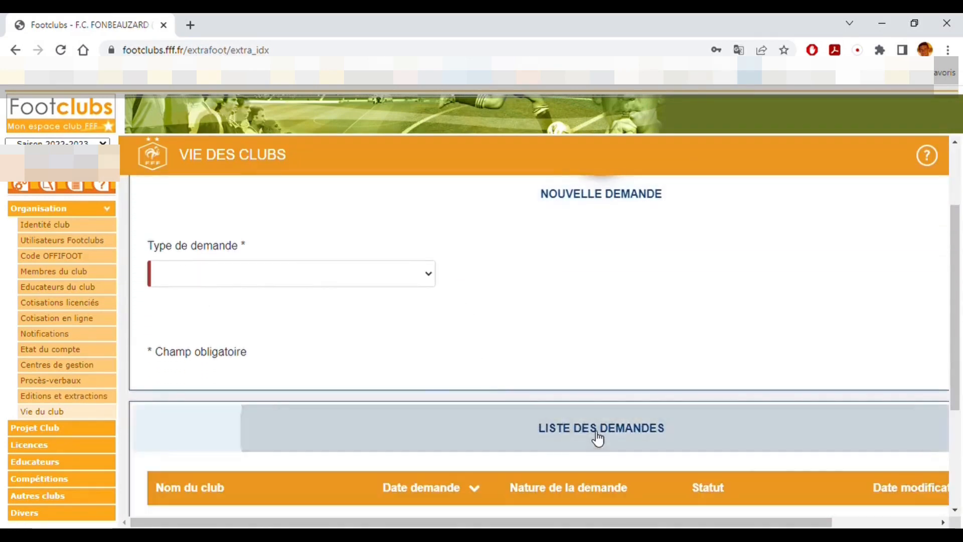
scroll(597, 436, down, 3)
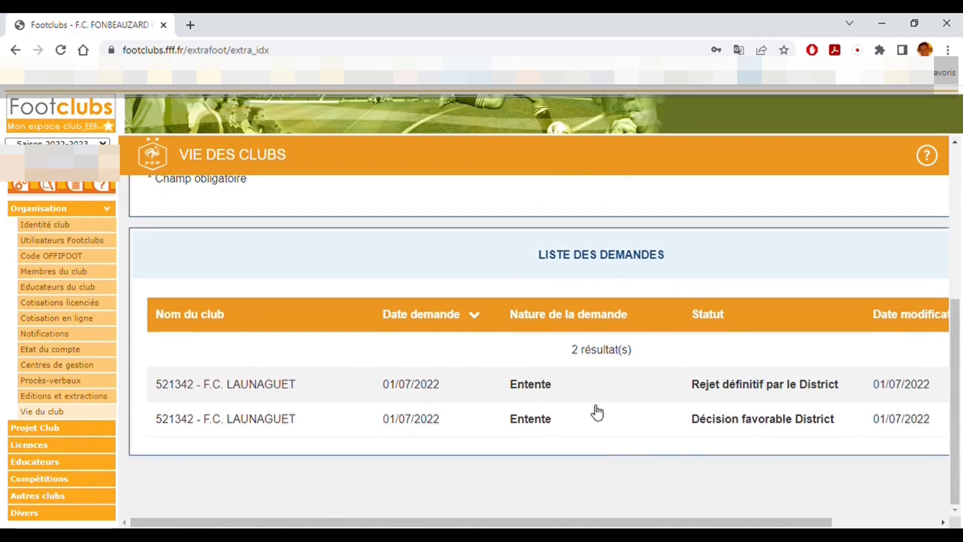
drag(705, 522, 811, 523)
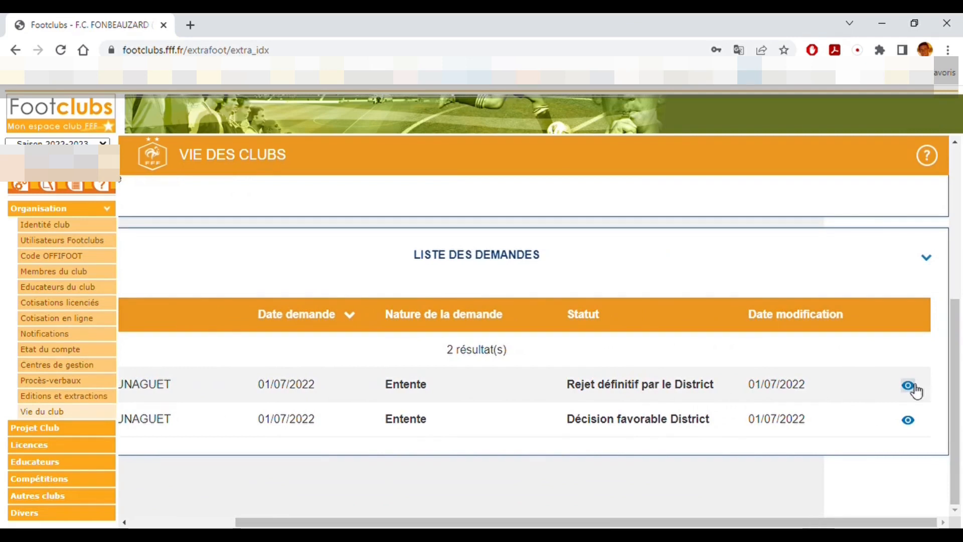
click(912, 387)
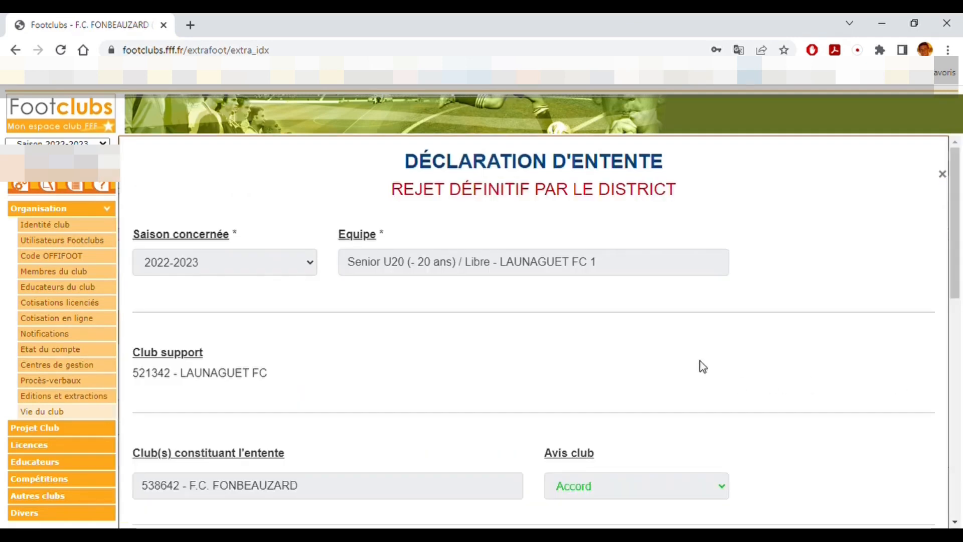
Examine the rejected entente declaration down to its "Motif de refus" and return to its heading.
scroll(697, 342, down, 5)
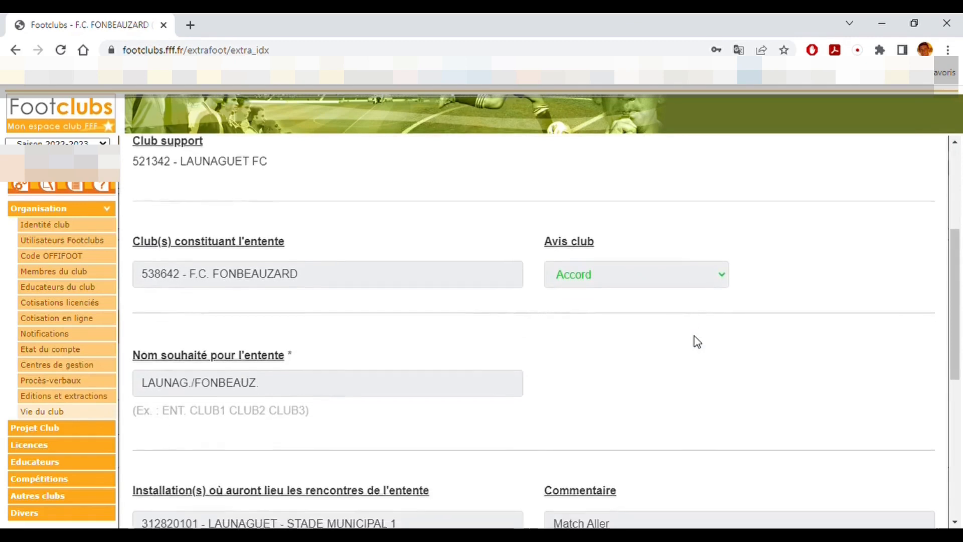
scroll(697, 342, down, 5)
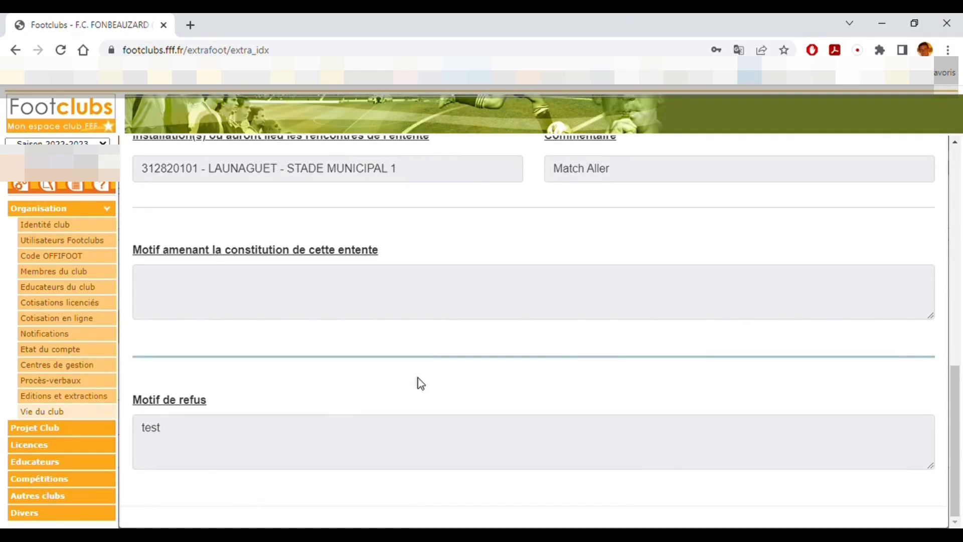
scroll(421, 383, up, 6)
scroll(420, 384, up, 4)
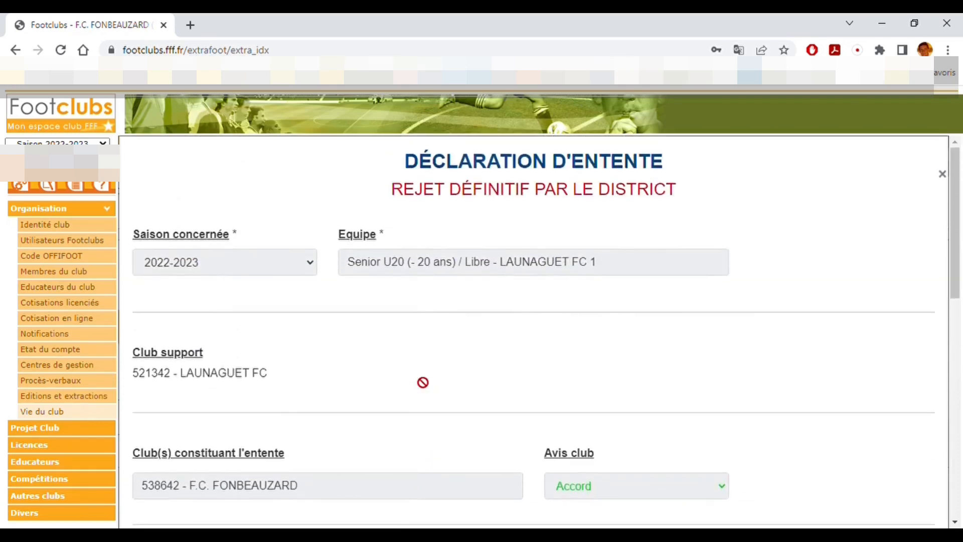